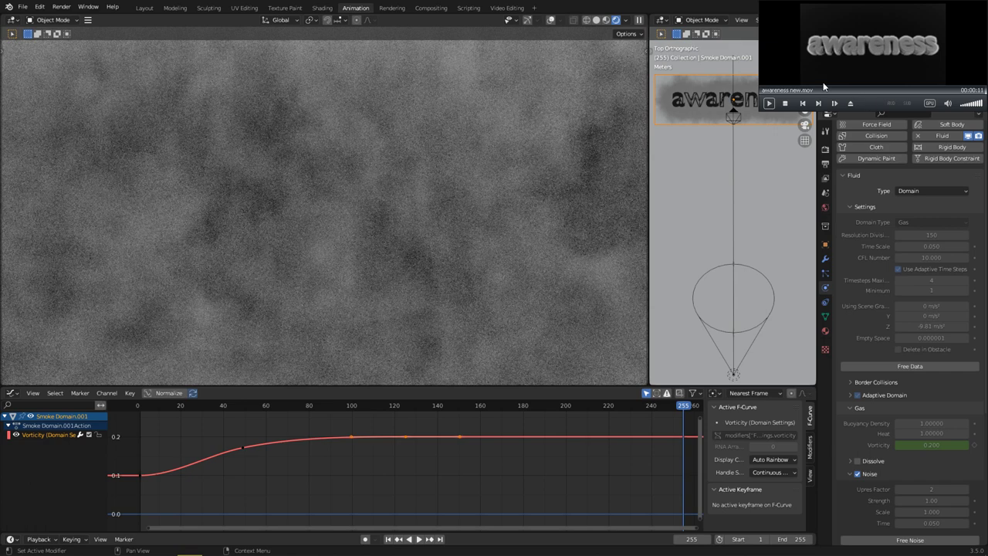
- Close the floating video player window to bring back Blender's outliner and the smoke scene
{"action": "left_click", "coordinate": [668, 6]}
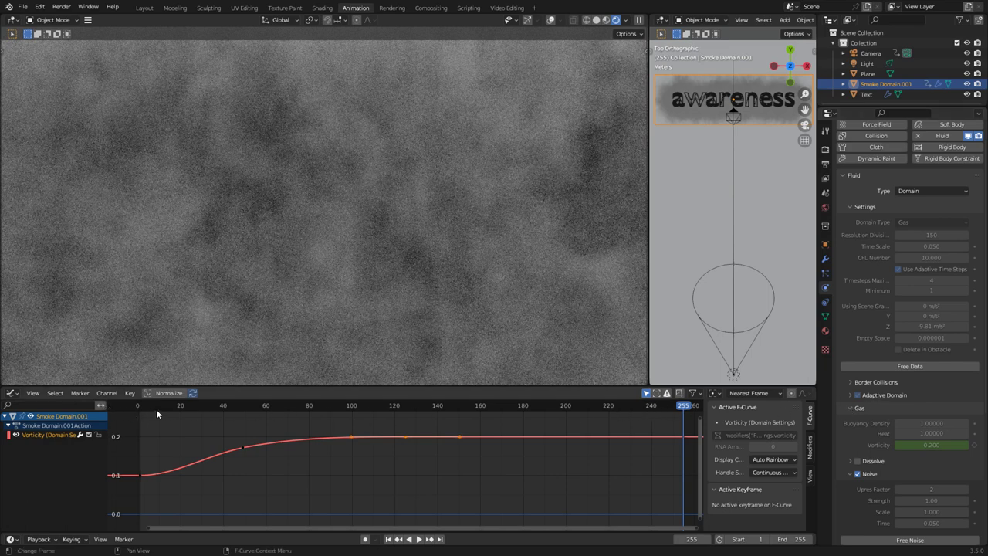
- Jump back to frame 1 and hide Smoke Domain.001, leaving only the awareness text visible
{"action": "key", "text": "shift+Left"}
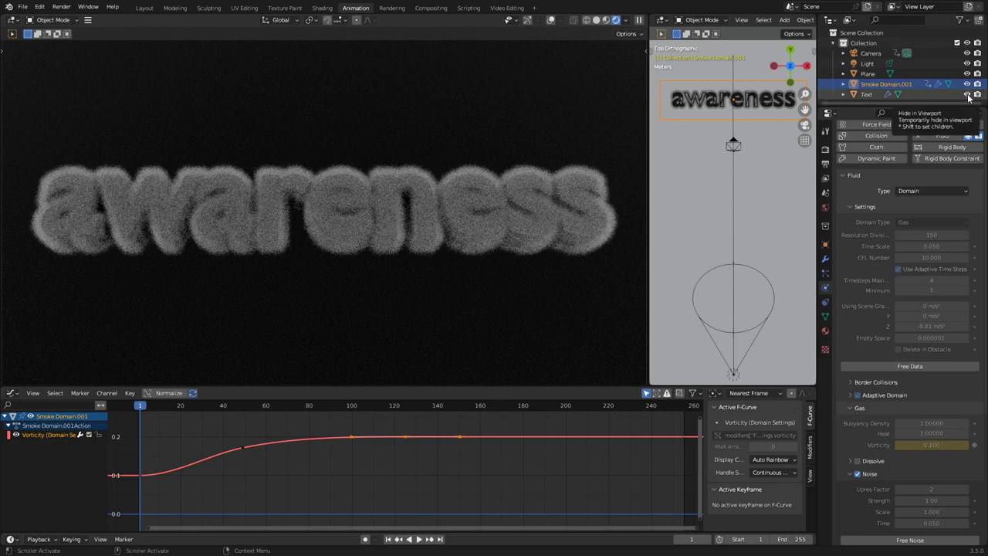
{"action": "left_click", "coordinate": [967, 94]}
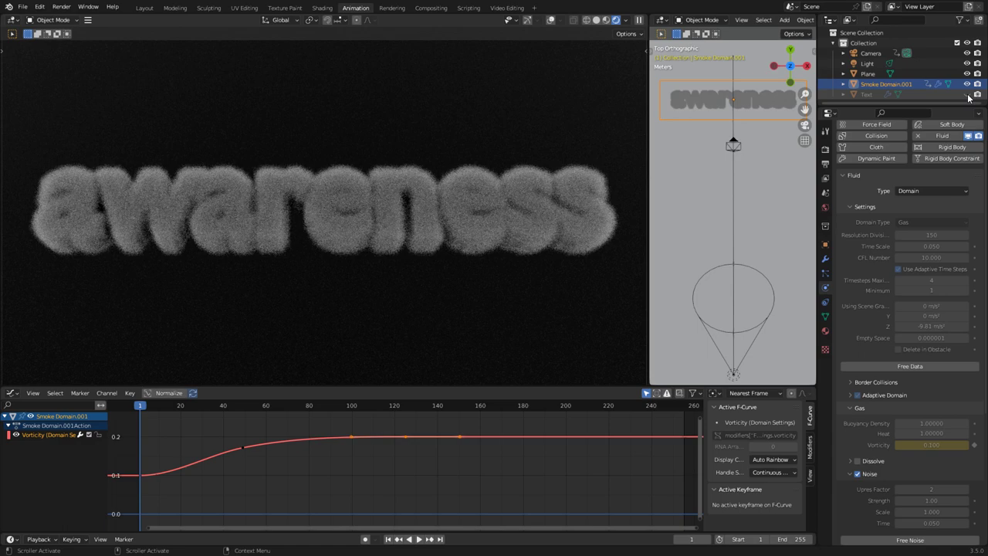
{"action": "left_click", "coordinate": [967, 94]}
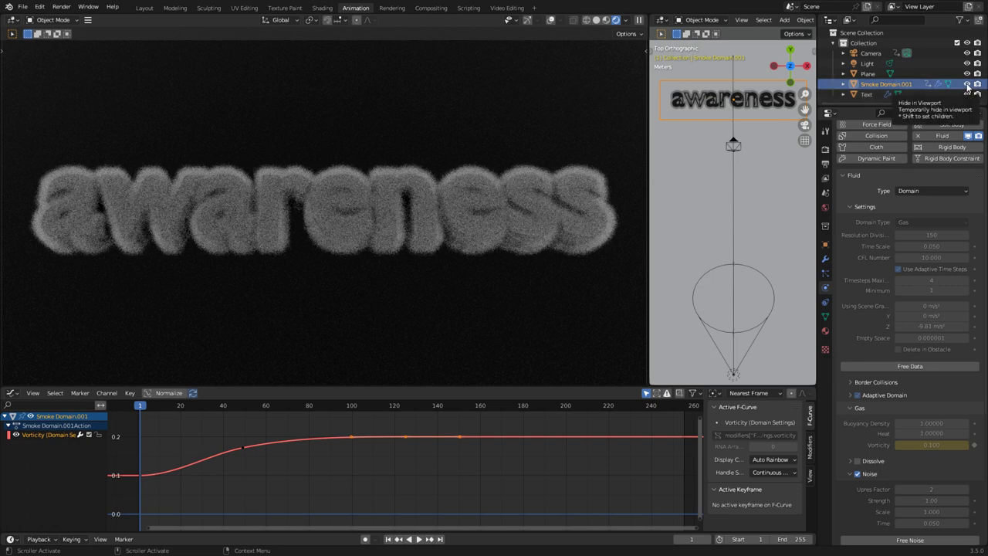
{"action": "left_click", "coordinate": [968, 84]}
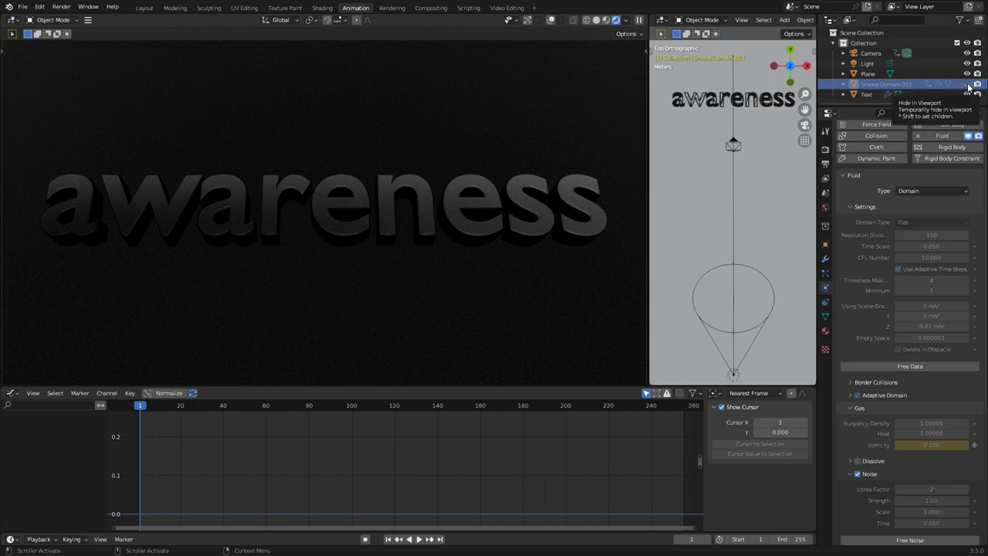
- Select the Text object, fit its fade curve in the Graph Editor, and go to frame 33
{"action": "left_click", "coordinate": [866, 94]}
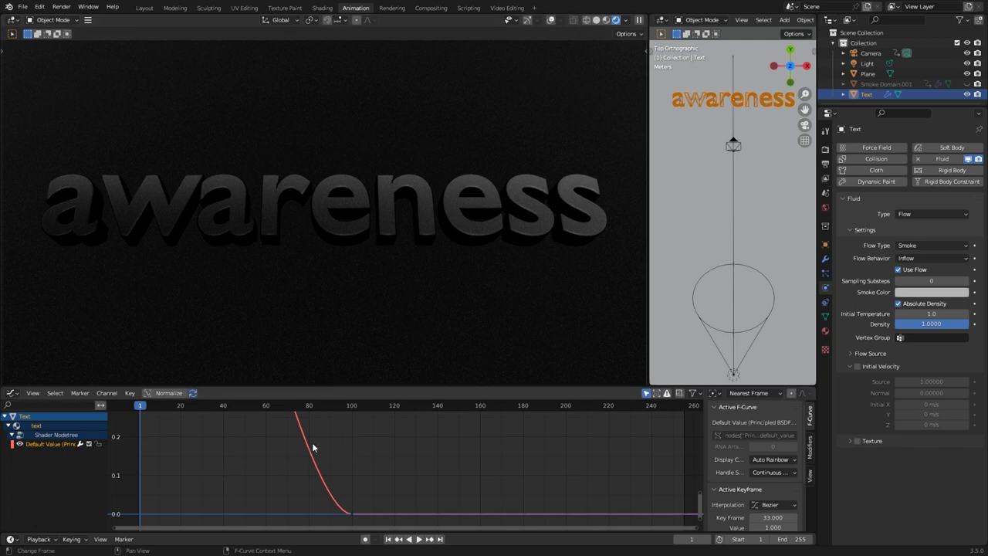
{"action": "key", "text": "Home"}
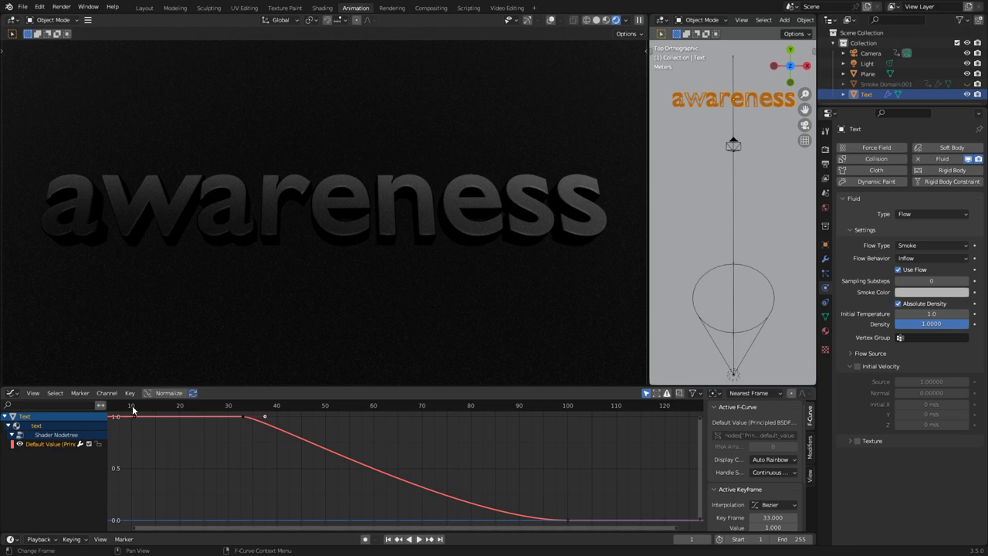
{"action": "left_click", "coordinate": [244, 403]}
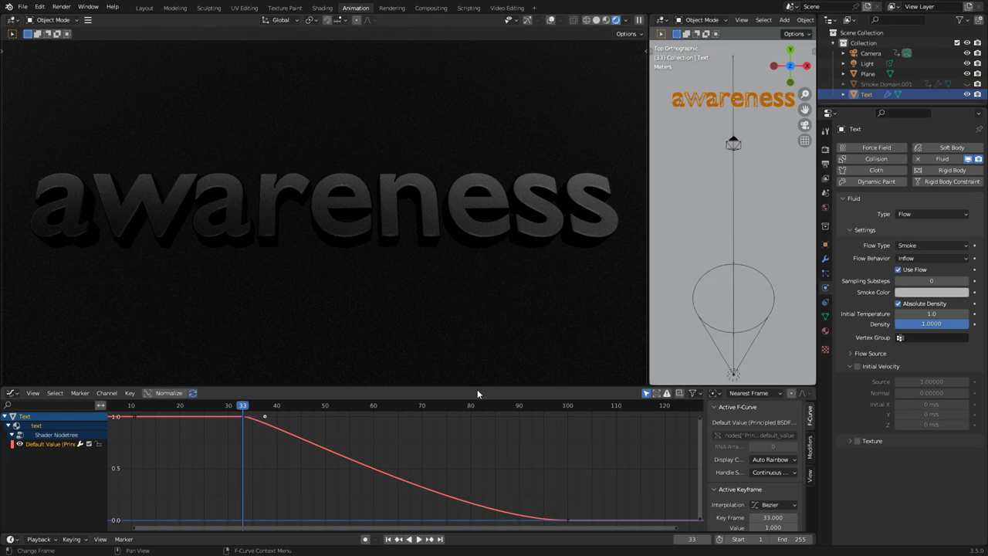
- Scrub the text fade backward from frame 100 through 75, 52 and 43 down to frame 36
{"action": "left_click", "coordinate": [568, 406]}
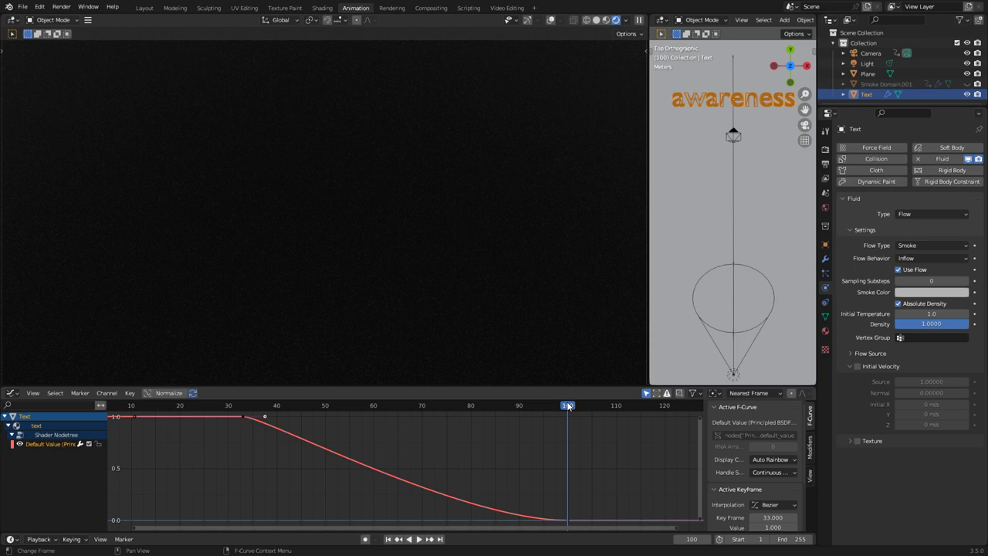
{"action": "left_click", "coordinate": [447, 405]}
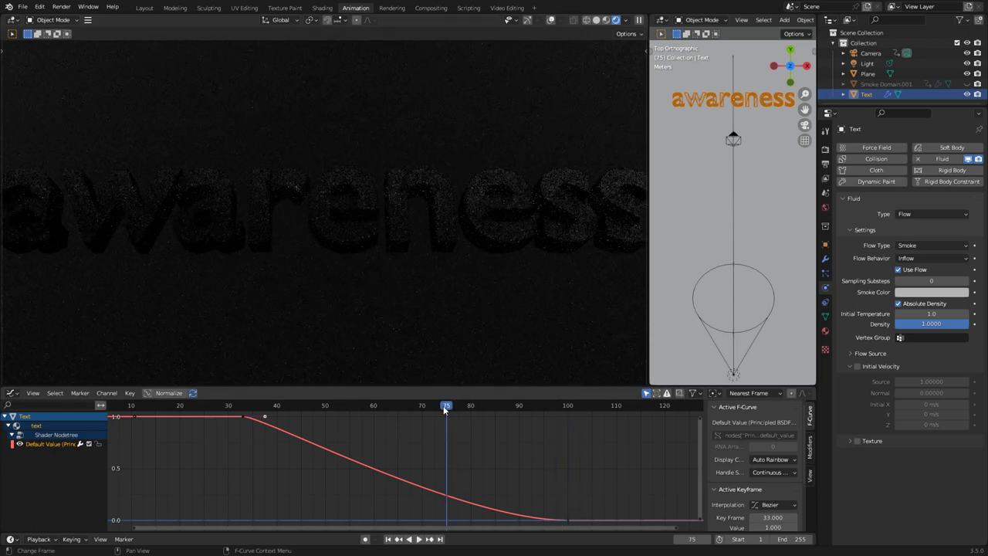
{"action": "left_click", "coordinate": [423, 406]}
{"action": "left_click", "coordinate": [377, 407]}
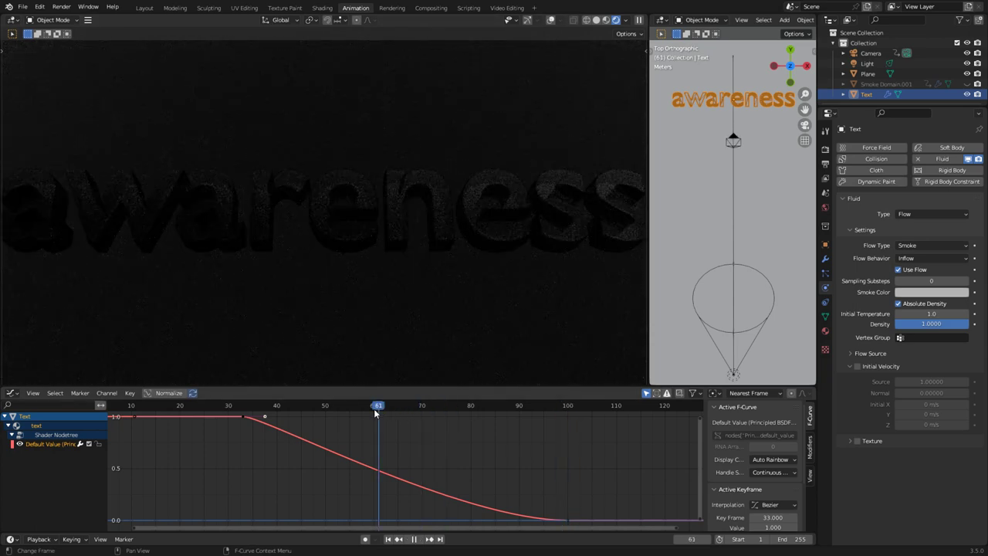
{"action": "left_click", "coordinate": [334, 405]}
{"action": "left_click", "coordinate": [312, 405]}
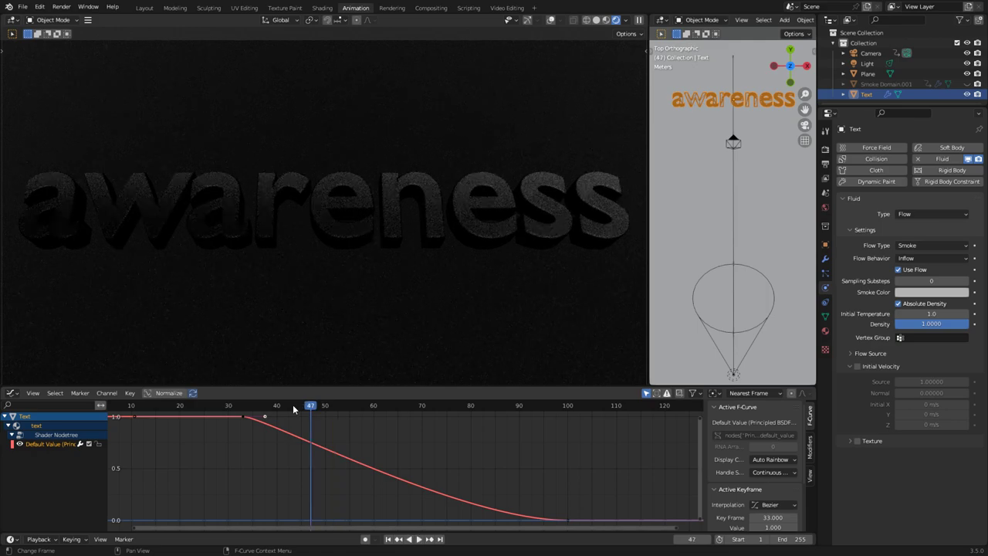
{"action": "left_click", "coordinate": [293, 405]}
{"action": "left_click", "coordinate": [277, 407]}
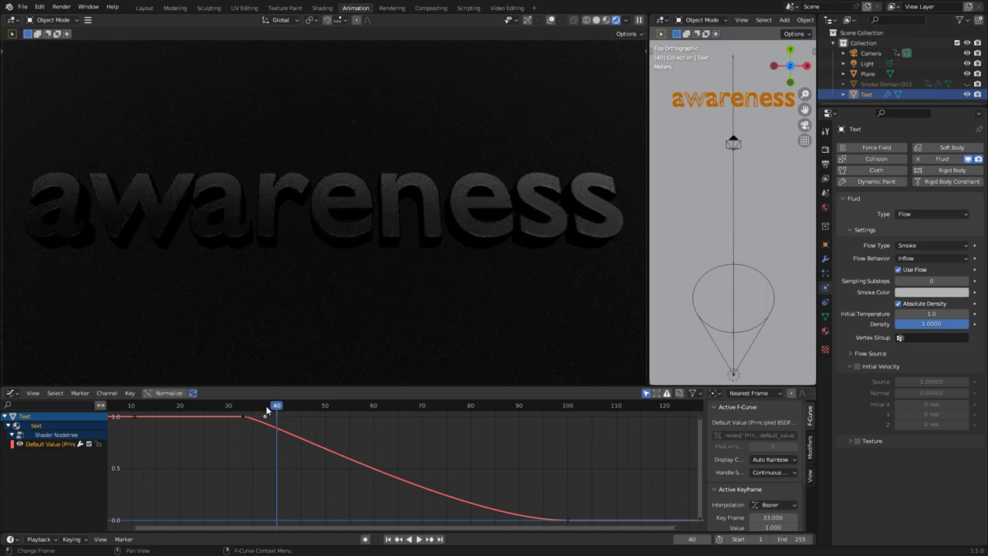
{"action": "left_click", "coordinate": [266, 407]}
{"action": "left_click", "coordinate": [258, 407]}
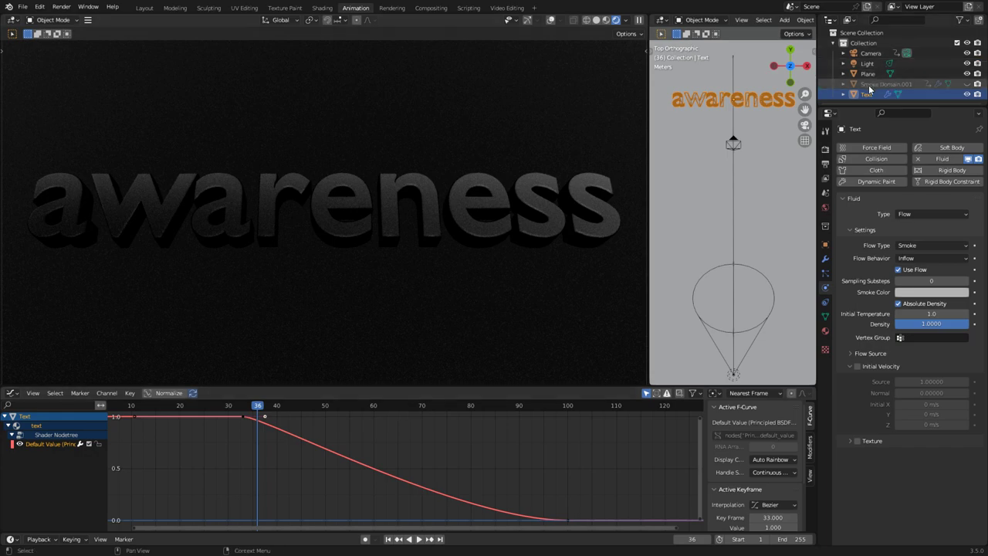
- Unhide the smoke domain and step from frame 50 through 79, 101 to 121, watching the lettering blur
{"action": "left_click", "coordinate": [967, 83]}
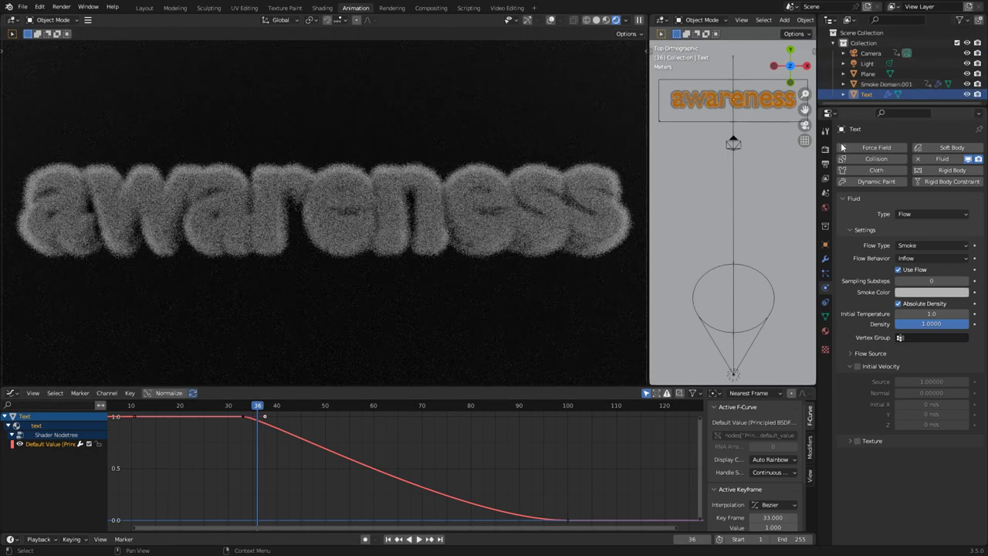
{"action": "left_click", "coordinate": [324, 406]}
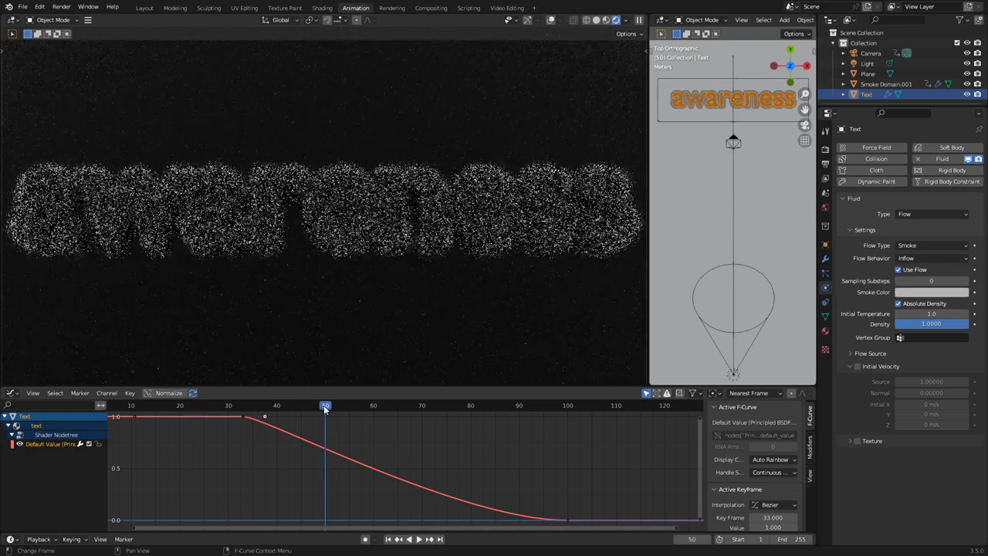
{"action": "left_click", "coordinate": [370, 408]}
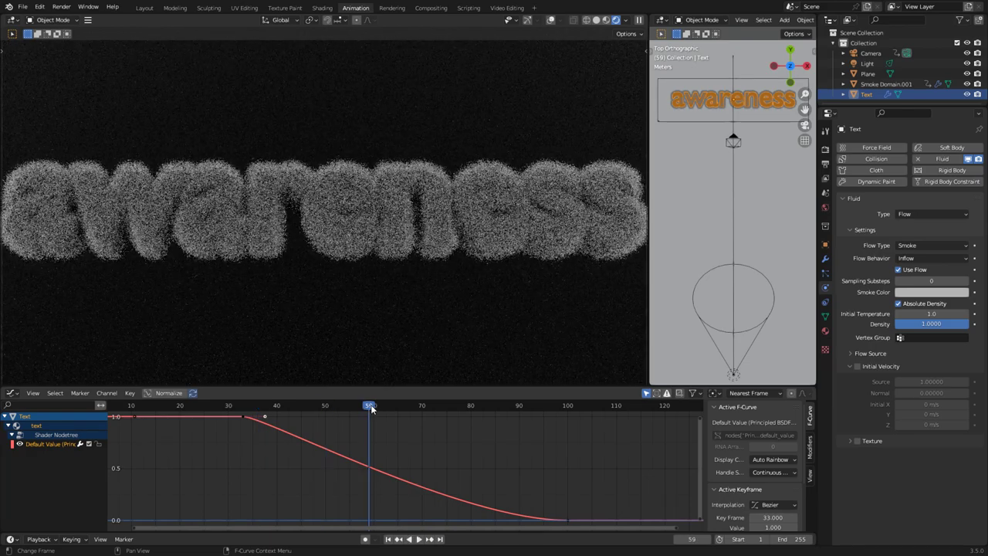
{"action": "left_click", "coordinate": [423, 410]}
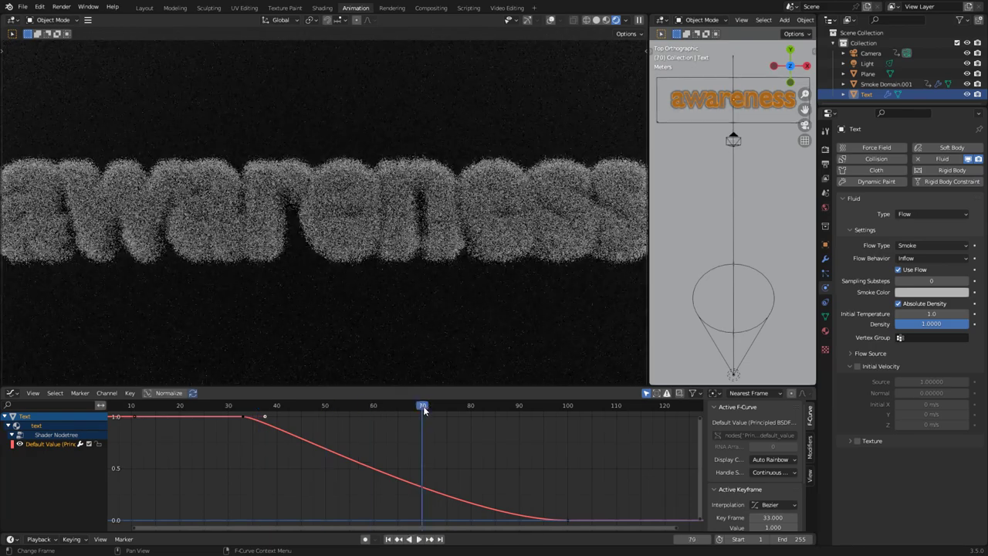
{"action": "left_click", "coordinate": [466, 411]}
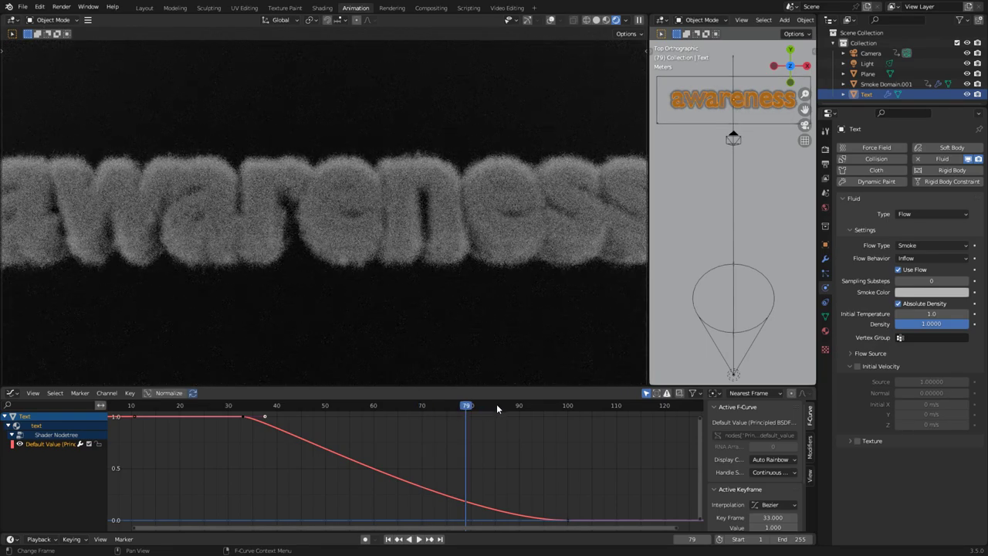
{"action": "left_click", "coordinate": [495, 407]}
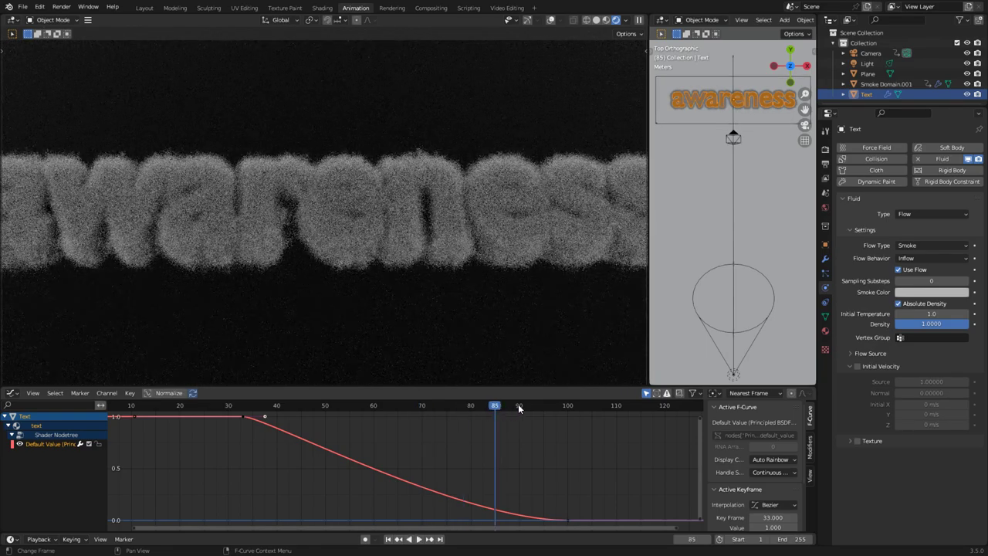
{"action": "left_click", "coordinate": [519, 407]}
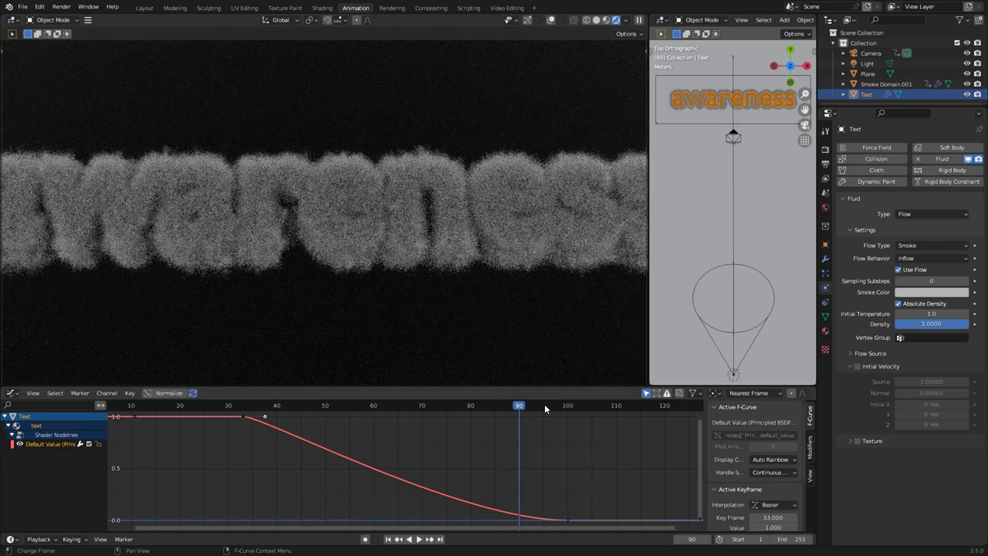
{"action": "left_click", "coordinate": [544, 407]}
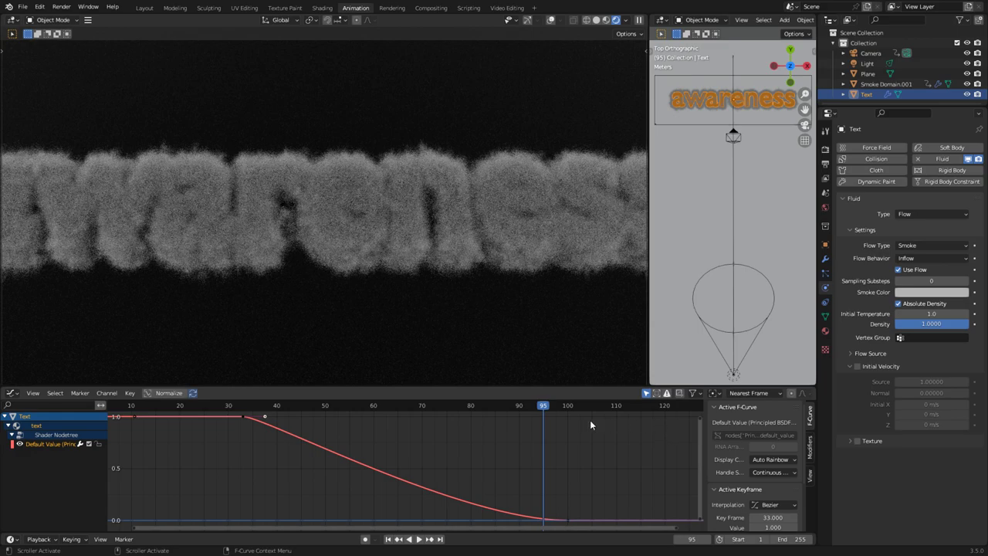
{"action": "left_click", "coordinate": [571, 404]}
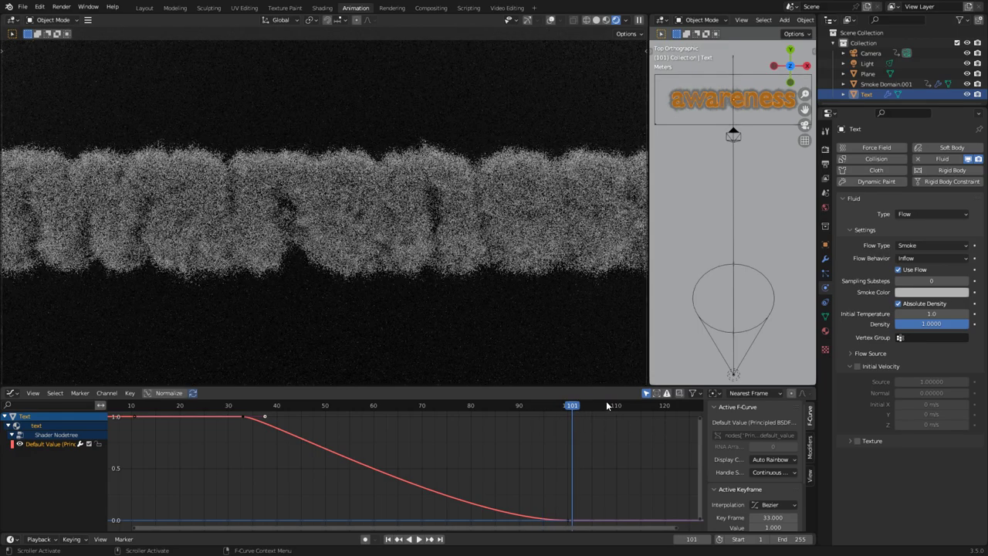
{"action": "left_click", "coordinate": [620, 405]}
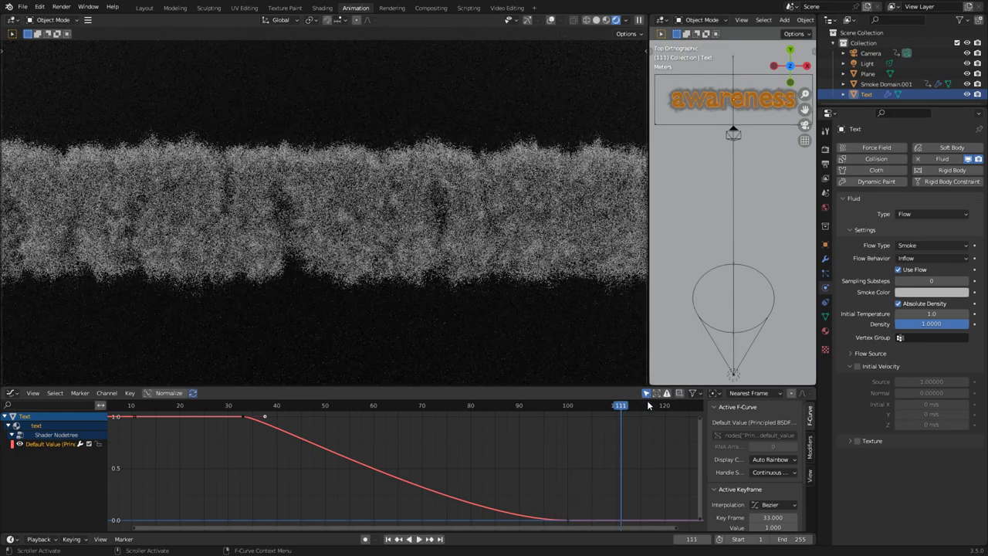
{"action": "left_click", "coordinate": [669, 405]}
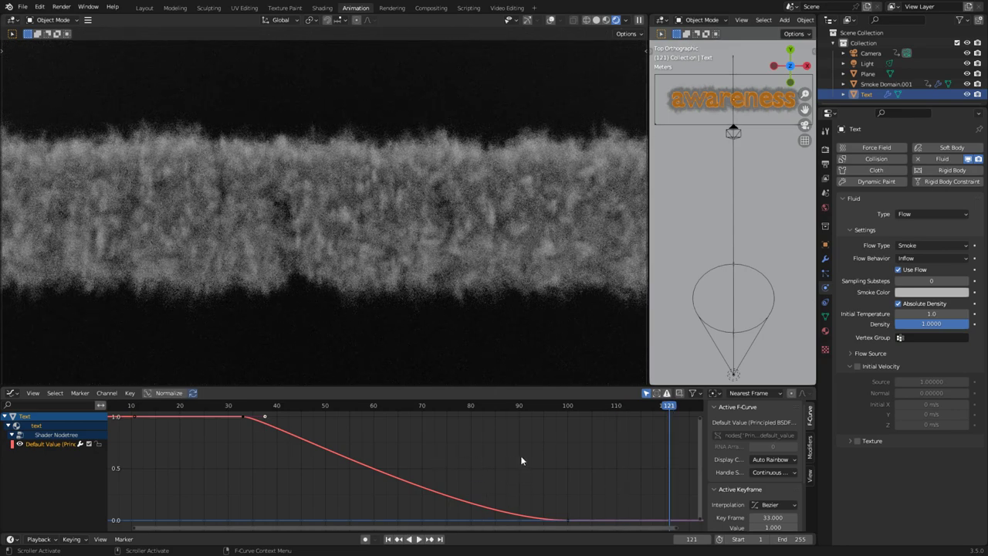
- Zoom the graph out past frame 300, check frames 148 and 175, then briefly play the animation
{"action": "middle_click_drag", "start_coordinate": [522, 454], "coordinate": [276, 449], "text": "ctrl"}
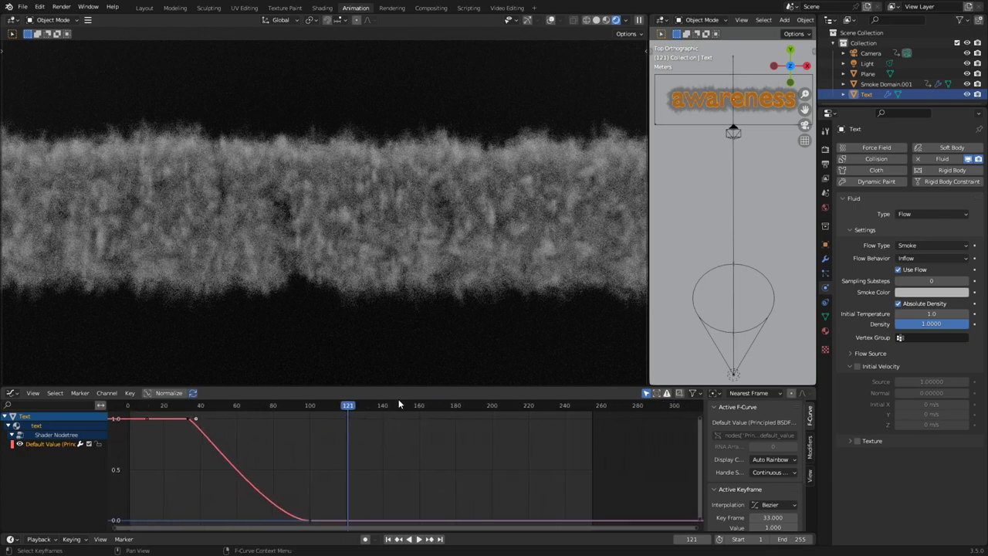
{"action": "left_click", "coordinate": [398, 404]}
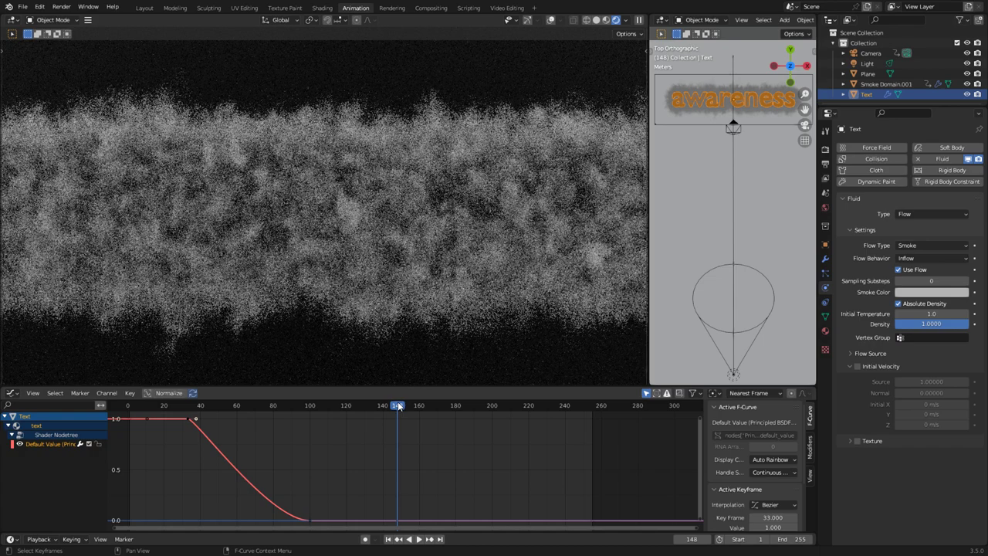
{"action": "left_click", "coordinate": [447, 405]}
{"action": "key", "text": "space"}
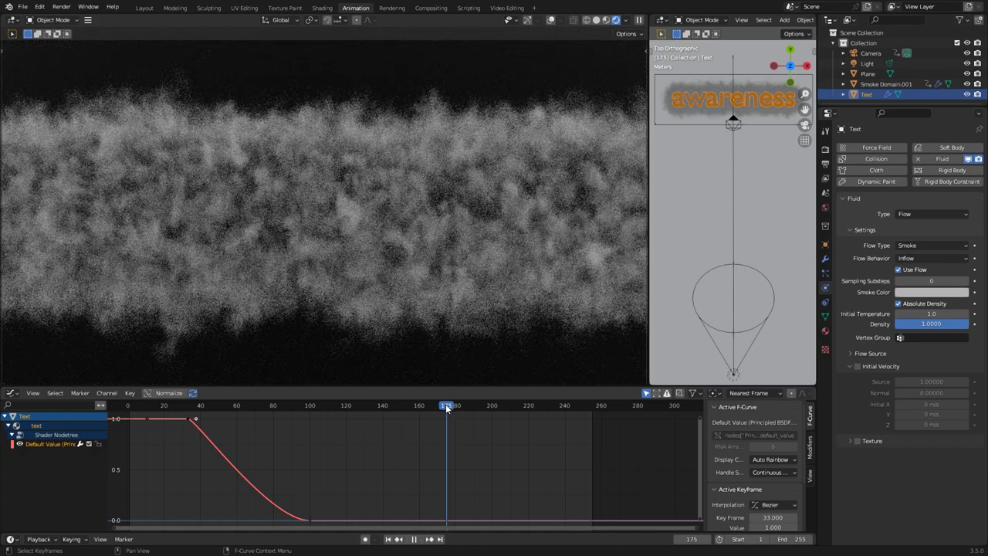
{"action": "key", "text": "space"}
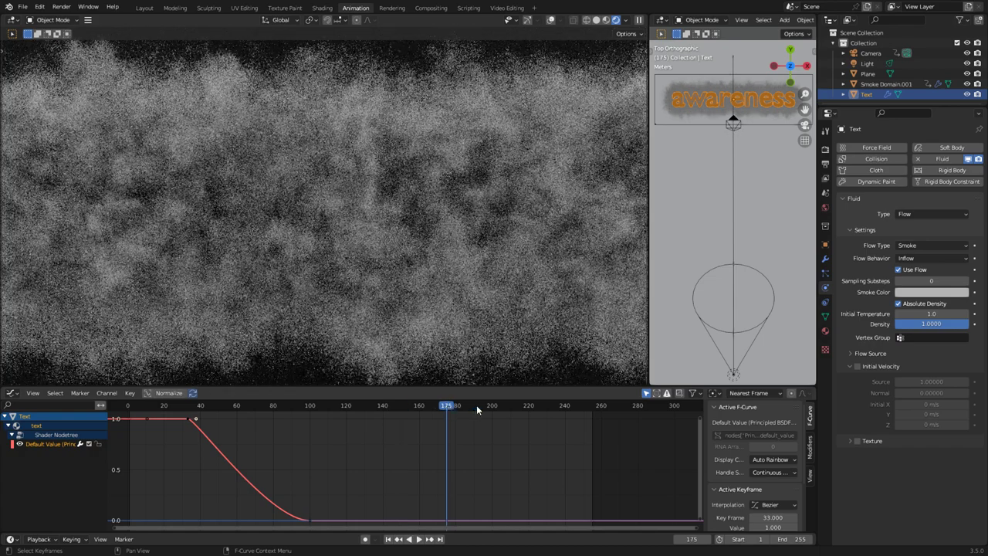
{"action": "left_click", "coordinate": [136, 405]}
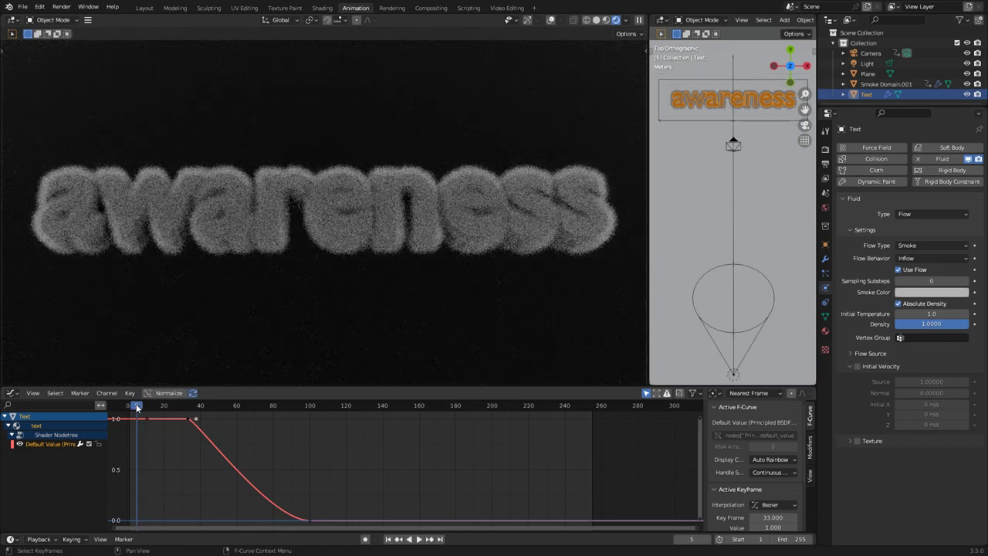